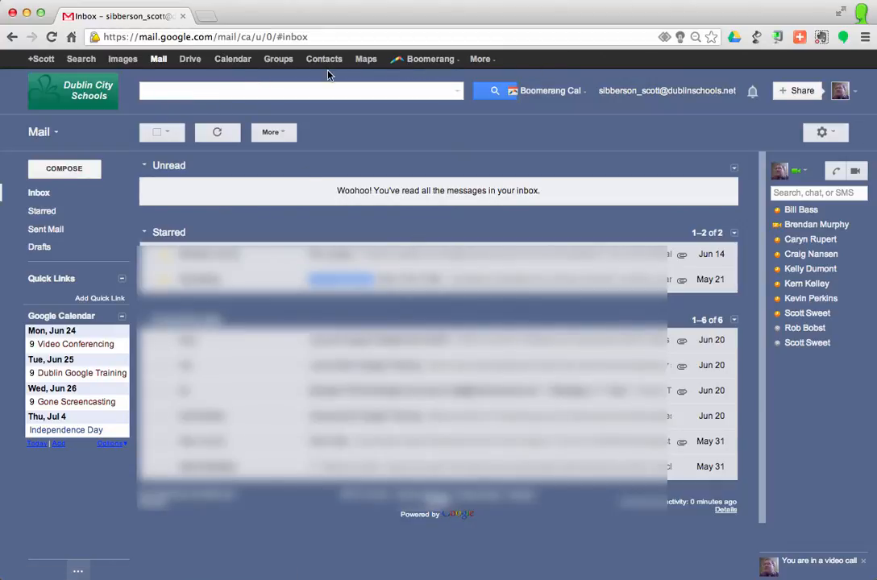
Step: Open Google Groups from the mail page and start creating a new group
click(278, 60)
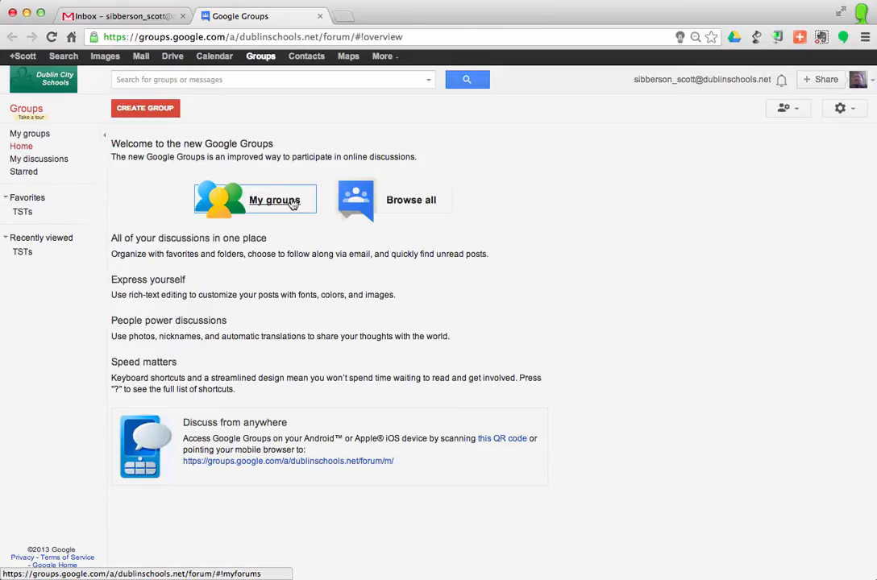
click(151, 110)
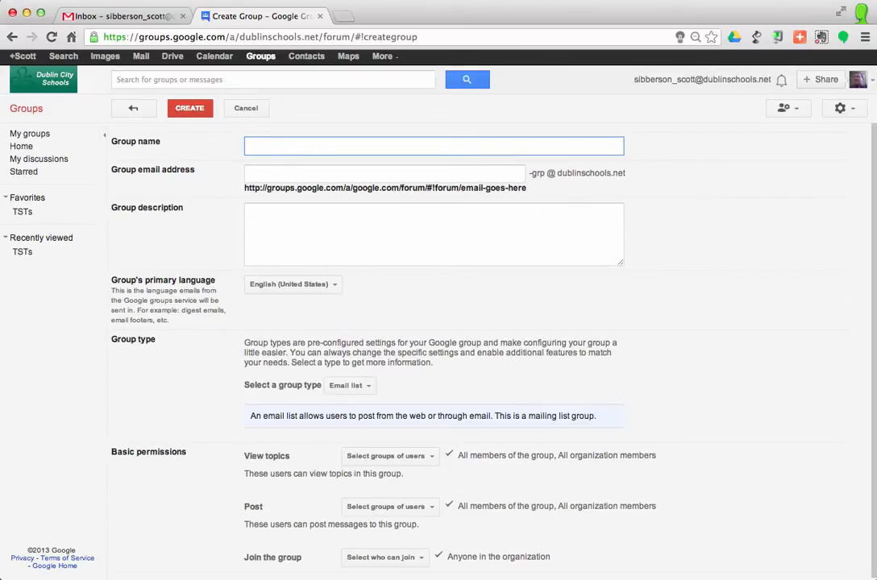
Step: Name the new group Dublin Google Group
text(Dublin C)
text(oo)
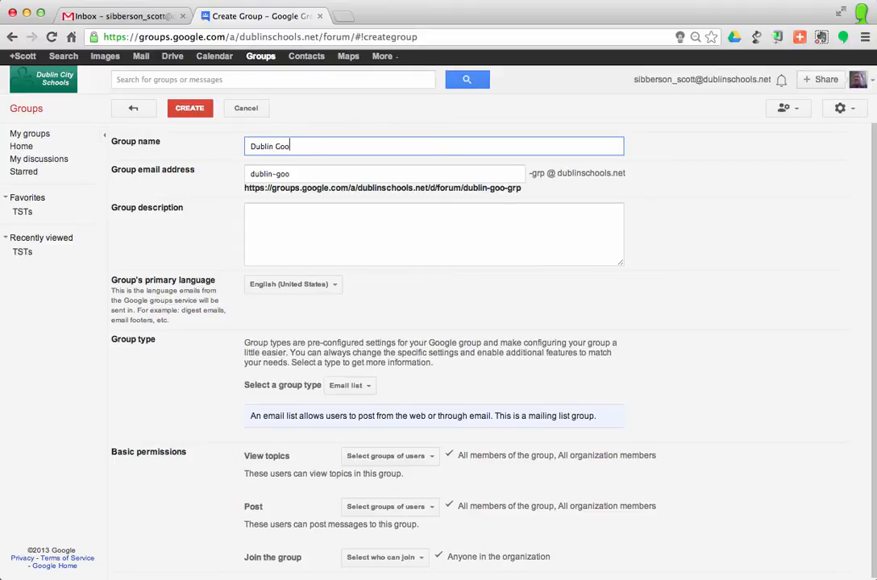
text(gle Group)
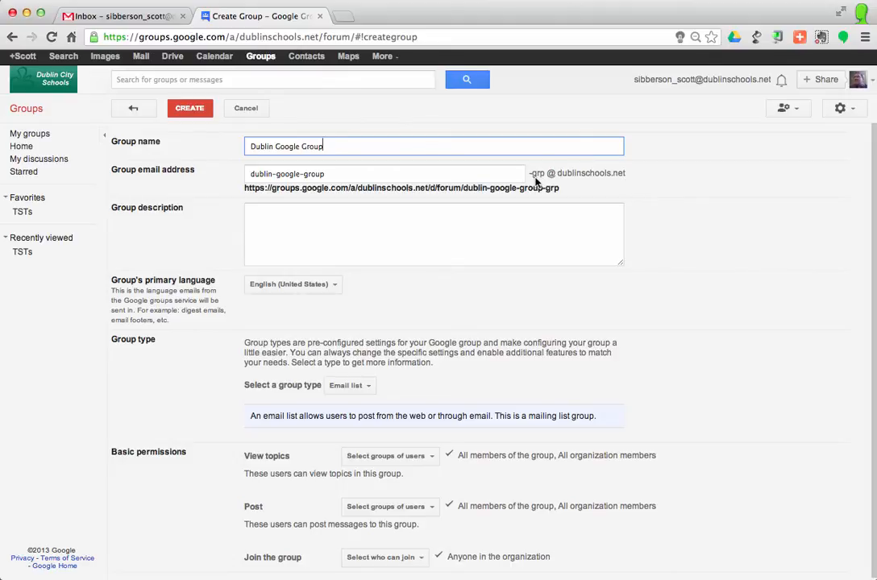
Step: Shorten the group email address to dublin-google
click(352, 173)
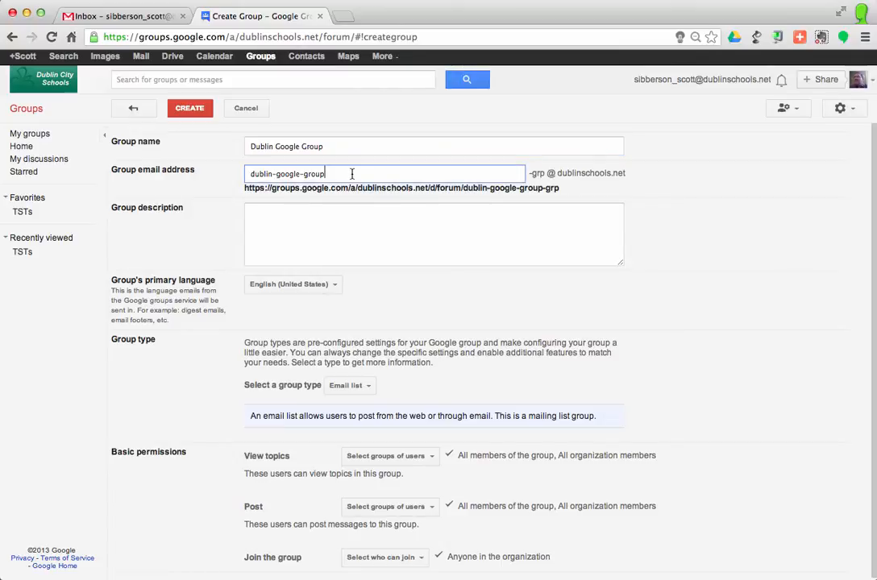
key(BackSpace)
key(BackSpace)
key(BackSpace)
key(BackSpace)
key(BackSpace)
key(BackSpace)
Step: Enter the group description Adopters of Google Apps for Education in Dublin City Schools
click(275, 221)
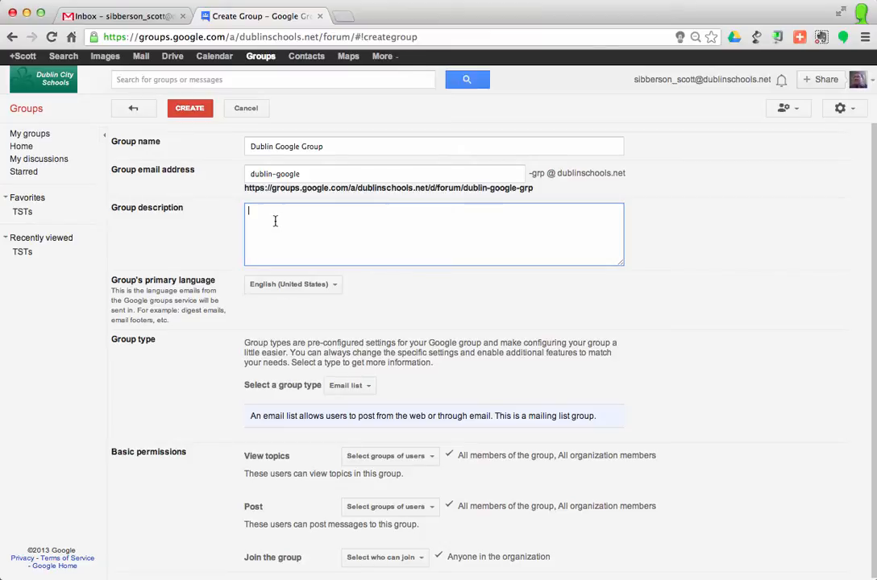
text(Adopter)
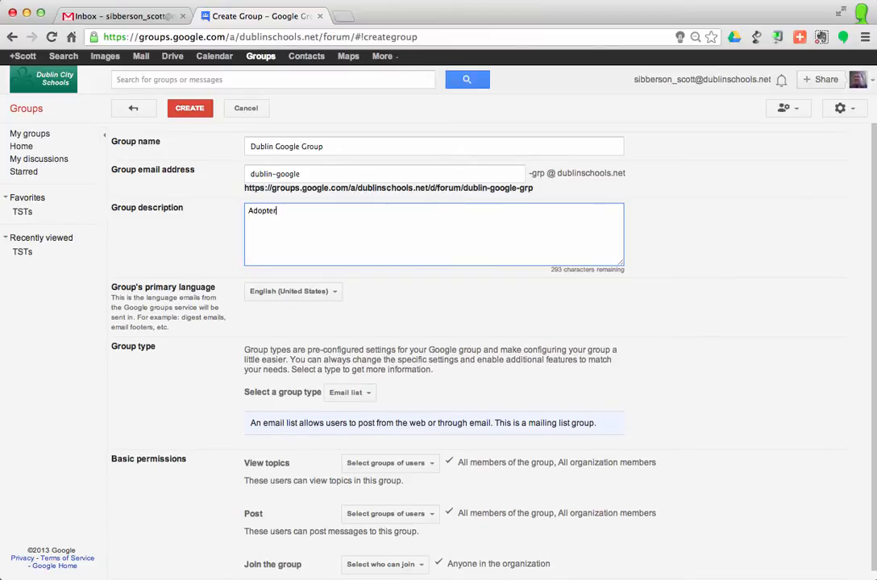
text(s of Google Apps for Educ)
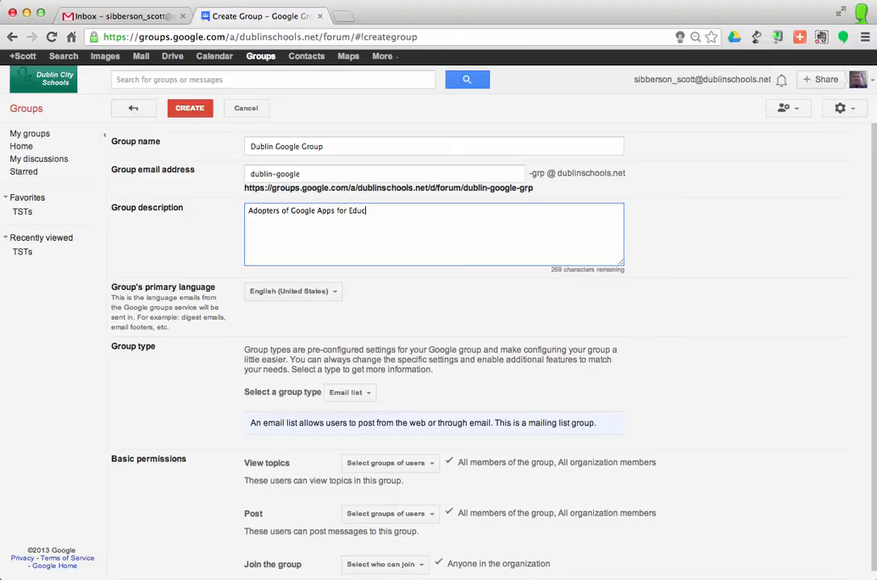
text(ation in Dublin City Schools)
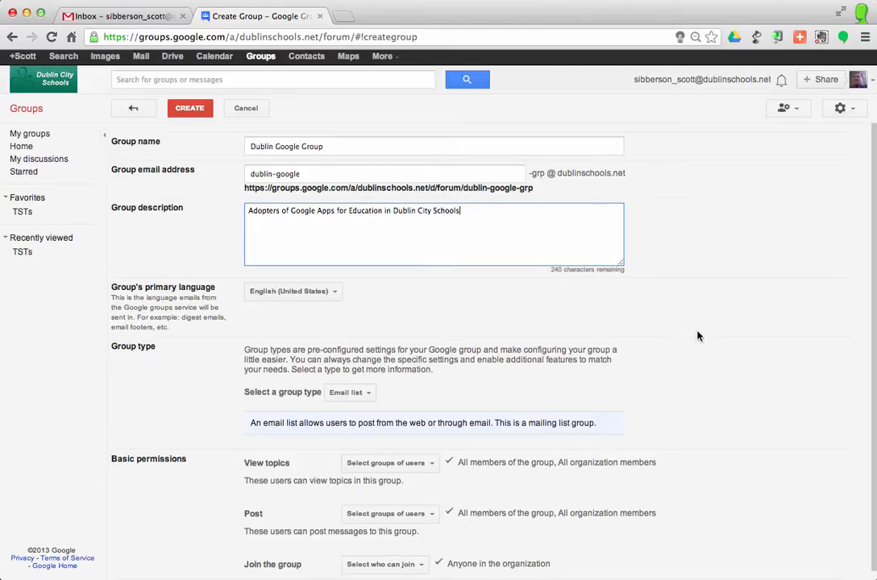
Step: Choose Email list as the group type
scroll(711, 327, down, 1)
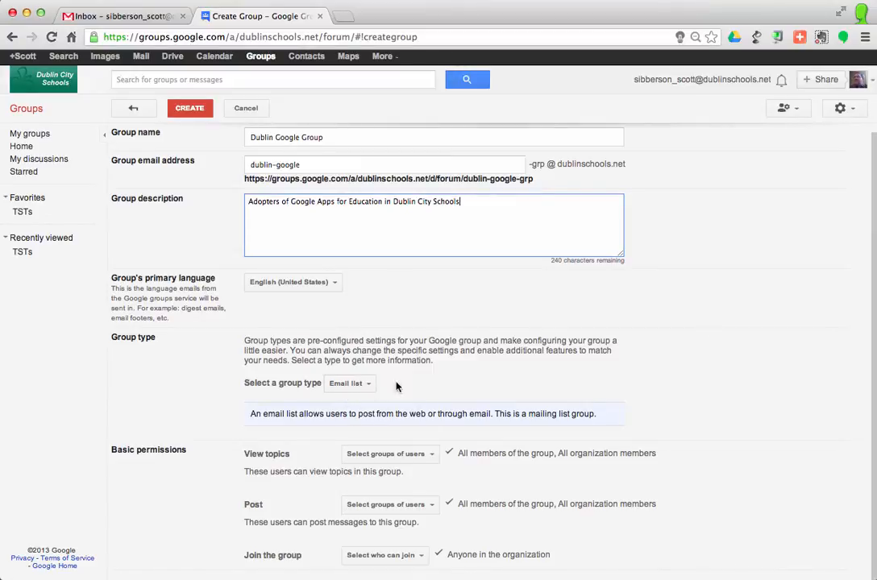
click(364, 385)
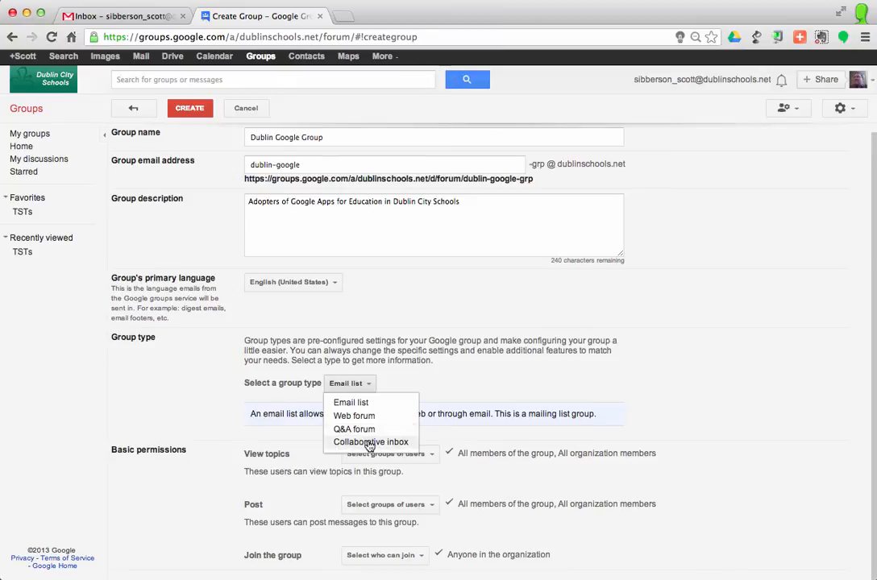
click(356, 402)
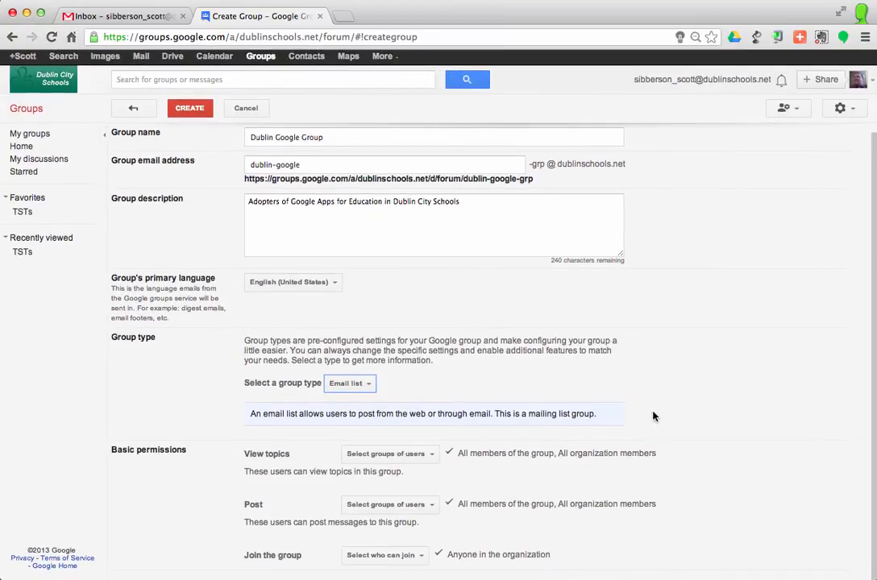
Step: Remove All organization members from who can view topics, leaving only group members and managers
click(395, 458)
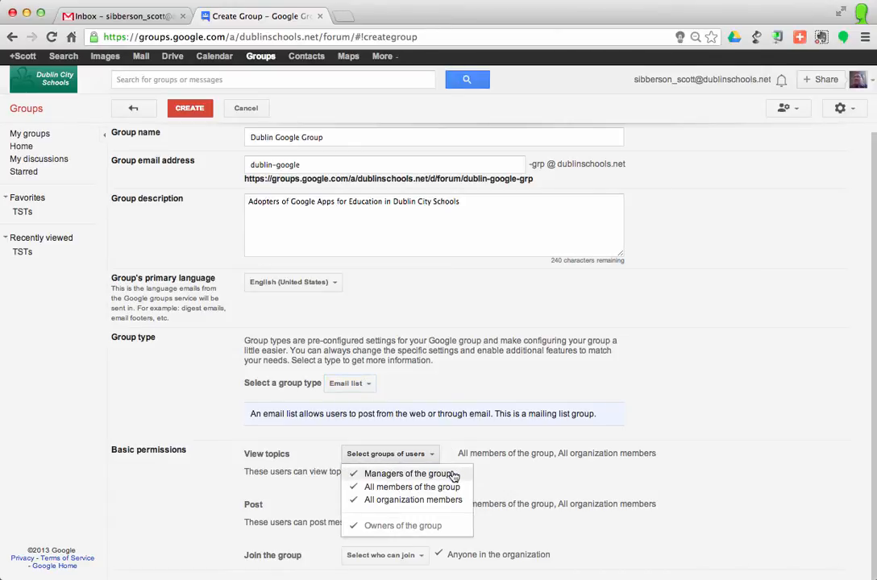
click(366, 501)
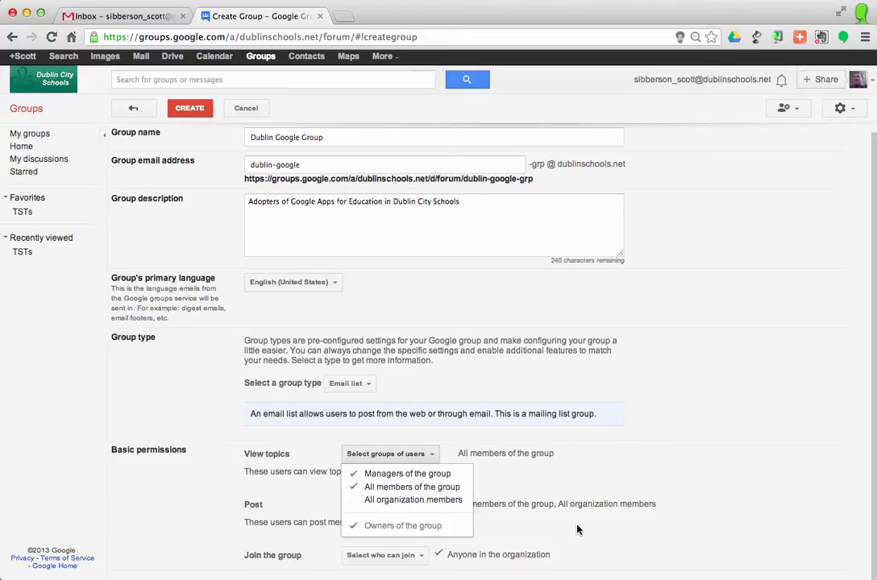
click(623, 516)
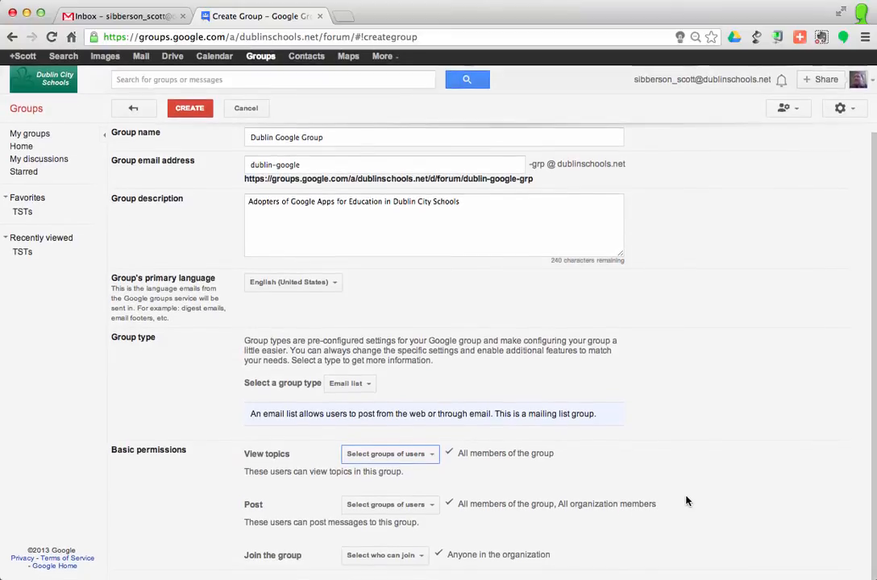
Step: Remove All organization members from who can post, leaving only group members, managers and owners
click(394, 505)
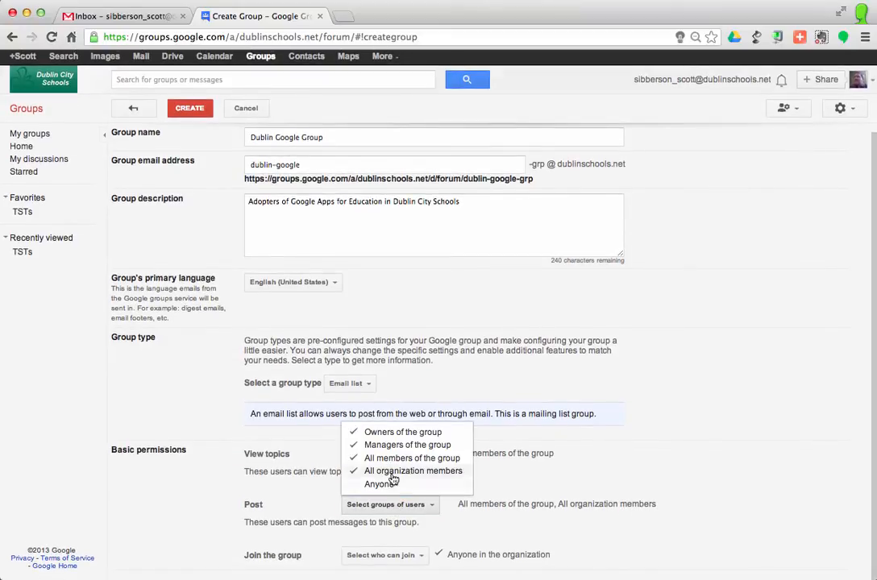
click(393, 474)
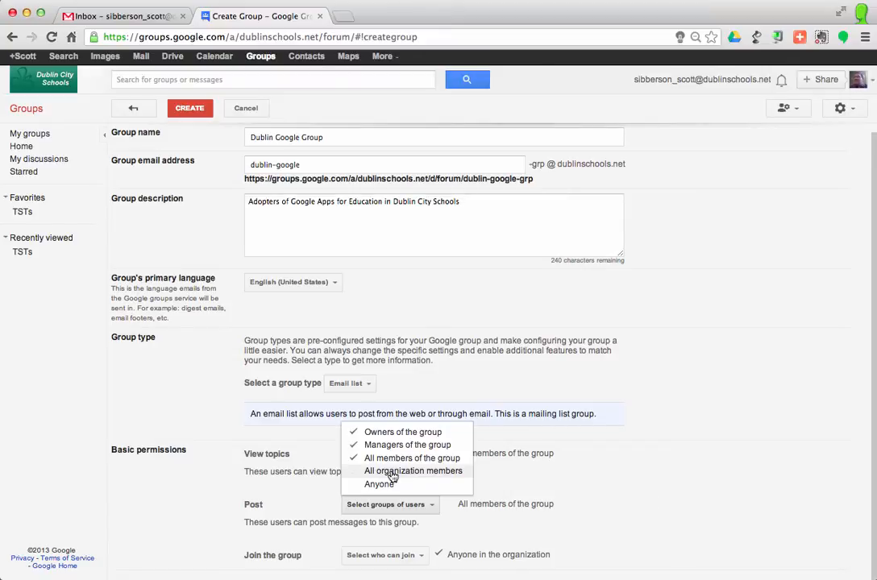
click(645, 488)
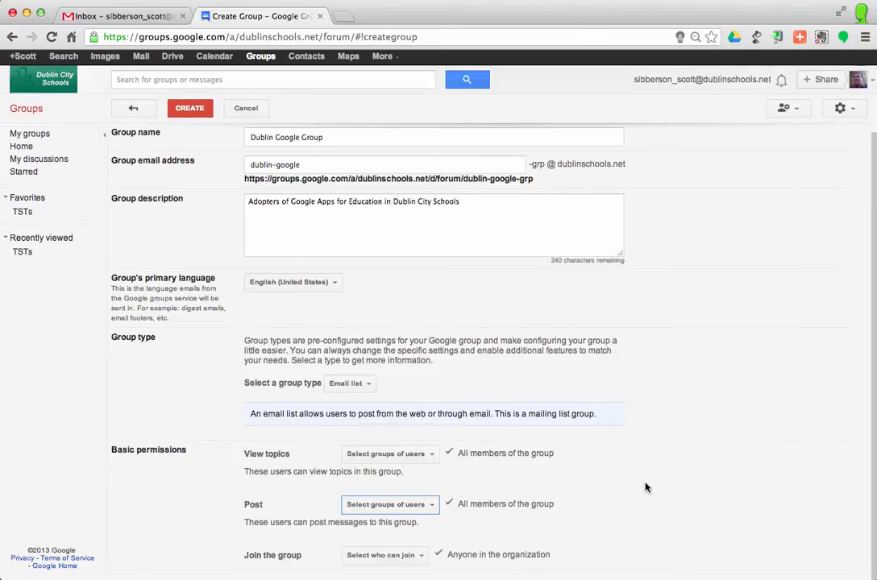
Step: Set who can join the group to Anyone in the organization can ask
scroll(645, 488, down, 1)
click(395, 557)
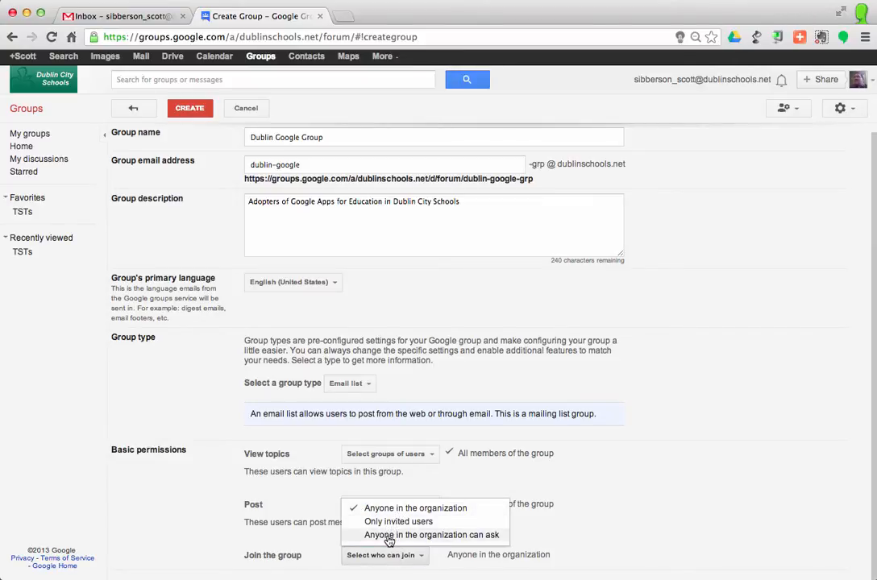
click(389, 536)
click(656, 526)
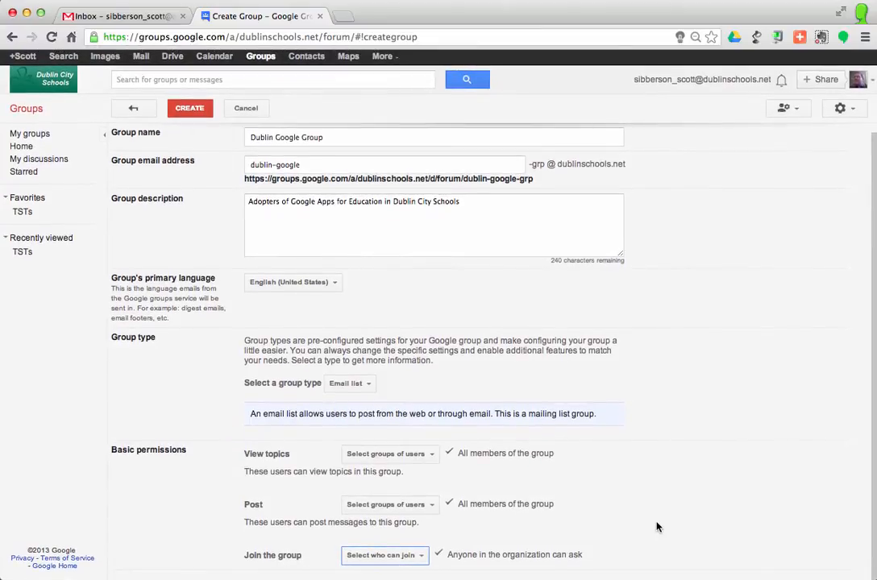
Step: Create the group with these settings
scroll(657, 526, up, 1)
scroll(657, 526, down, 1)
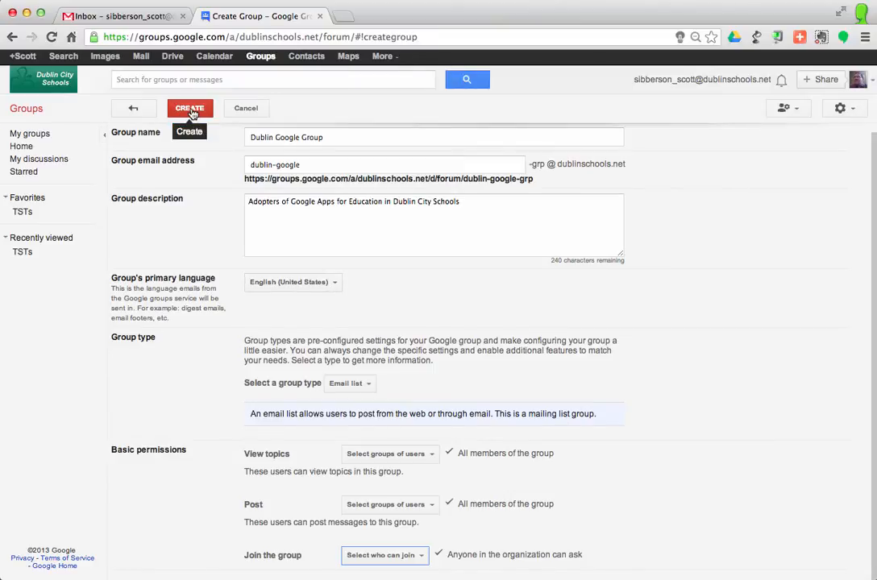
click(191, 110)
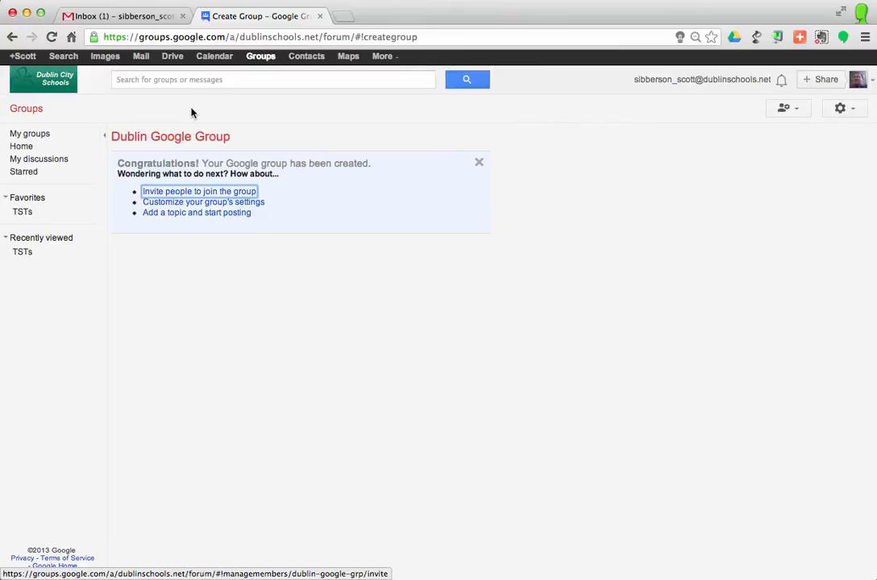
Step: Open the invite members page and add a colleague's email address from the suggestions as an invitee
click(191, 194)
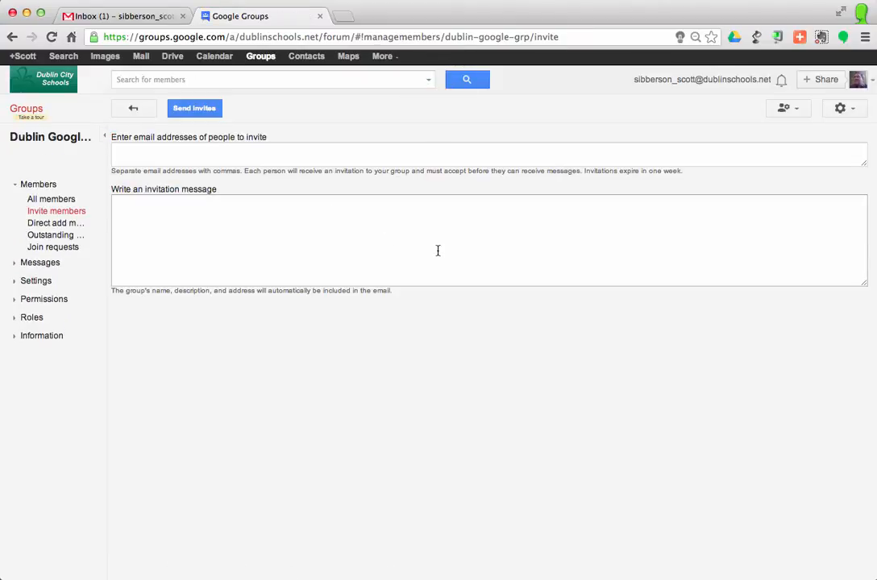
click(187, 155)
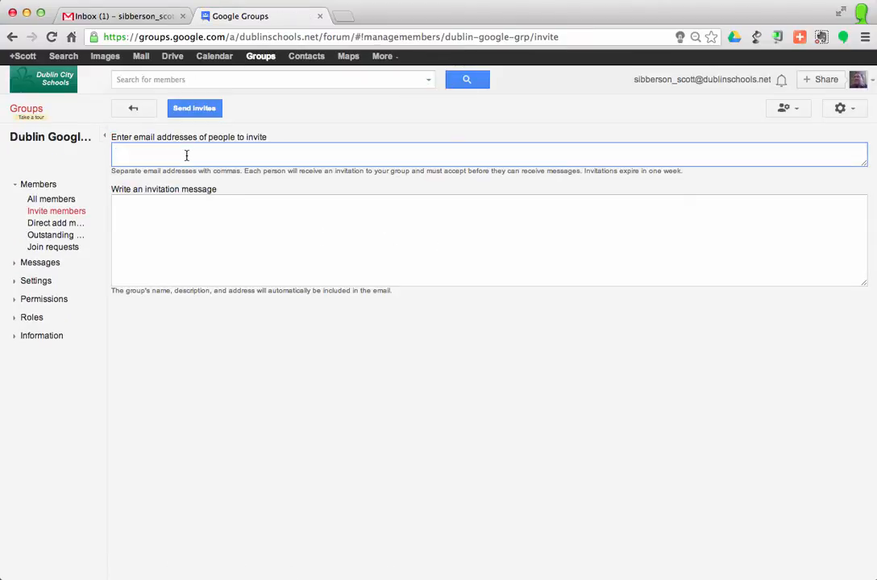
text(sweet)
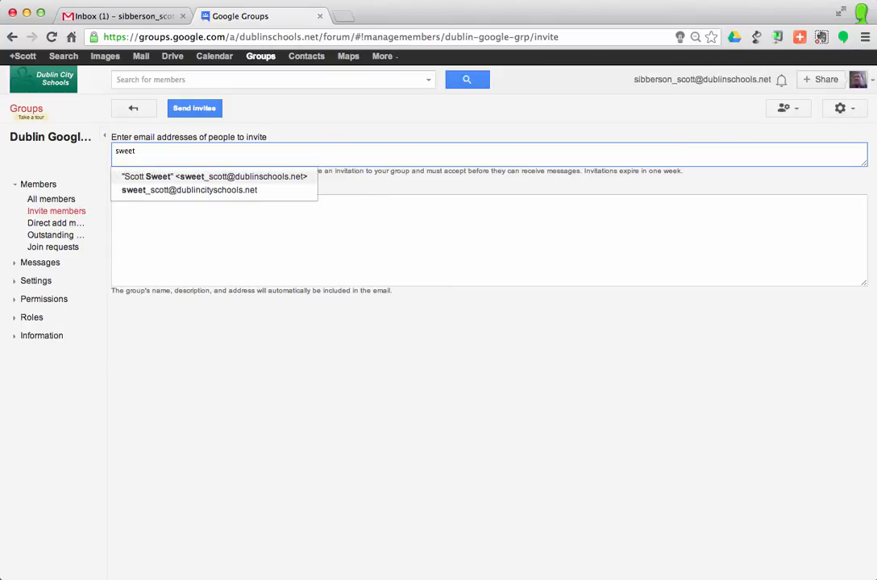
click(186, 177)
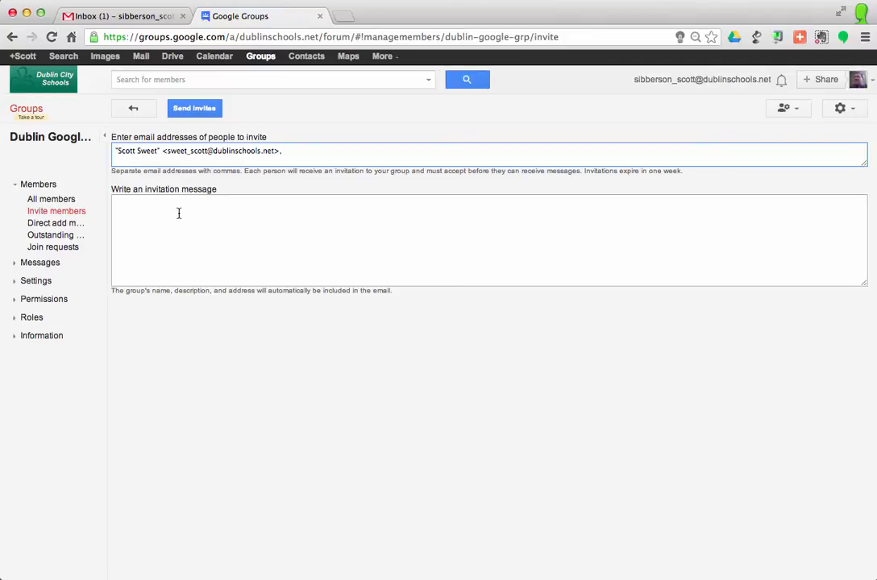
Step: Write the invitation message Join our Dublin Google Group and send the invites
click(178, 212)
text(Joi)
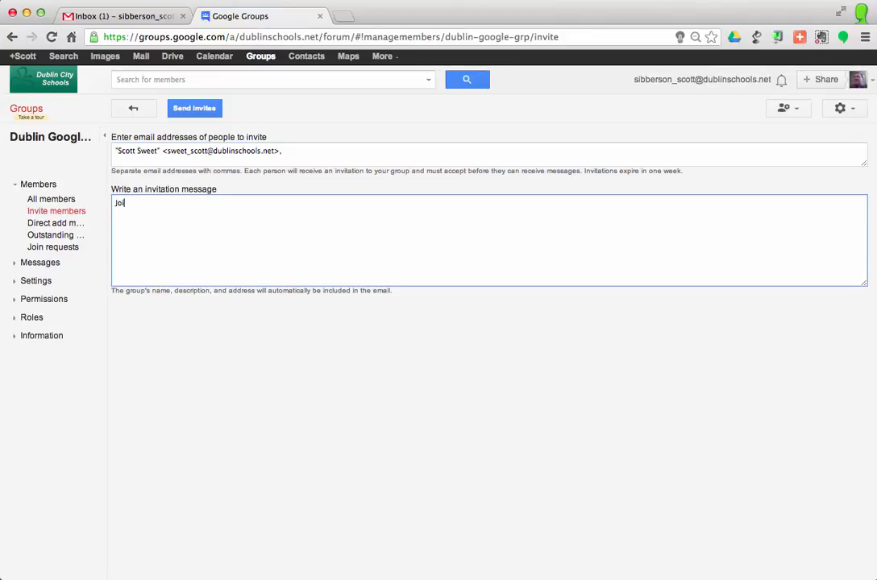
text(n our Dublin Google Group.)
click(193, 114)
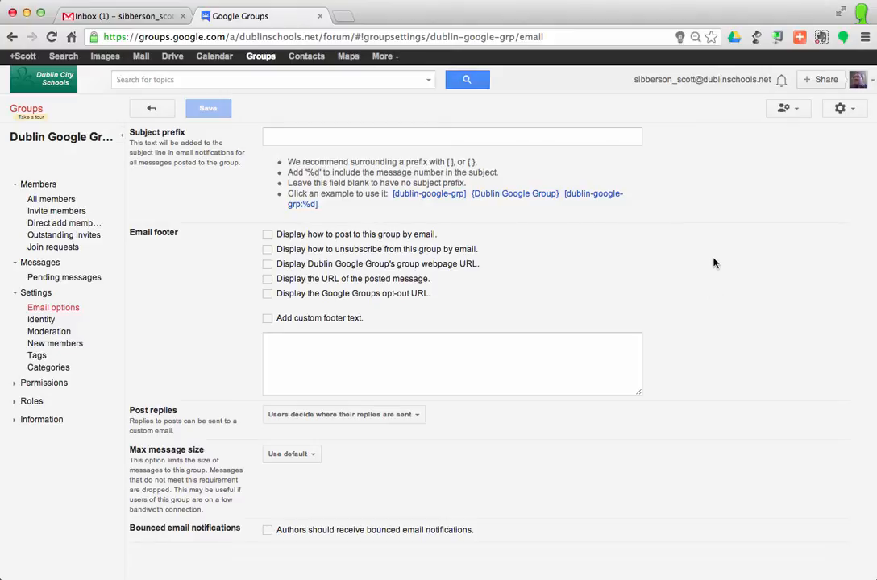
Step: Return to the Dublin Google Group's topic page and open your membership and email settings for it
key(super+bracketleft)
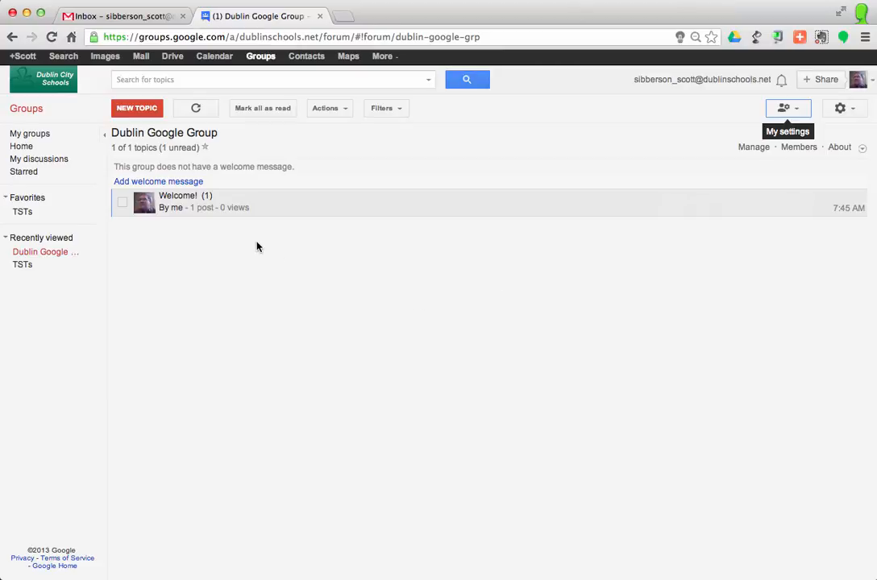
click(31, 113)
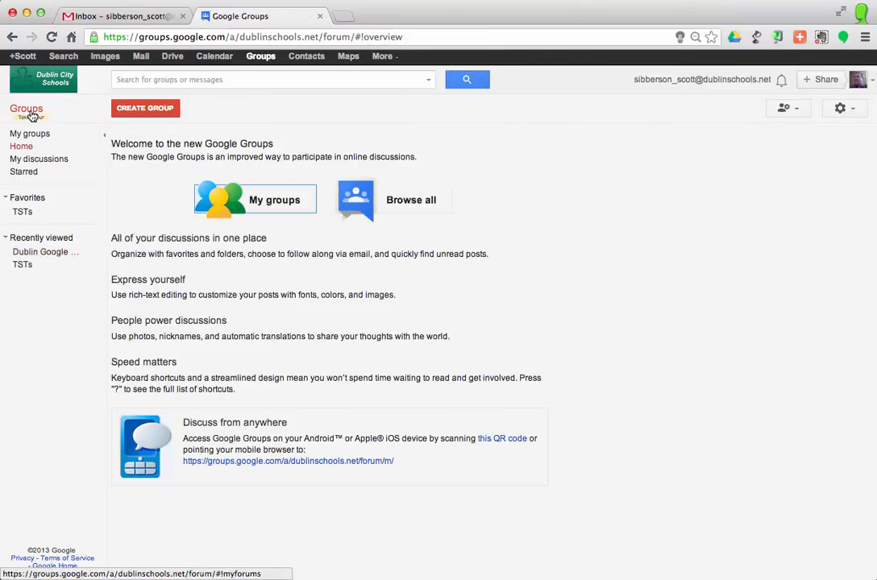
click(34, 255)
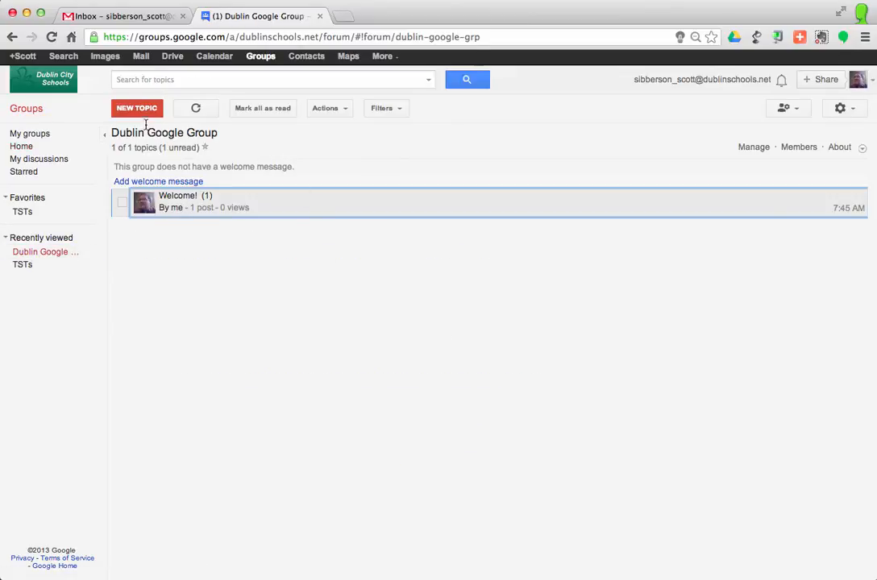
click(790, 115)
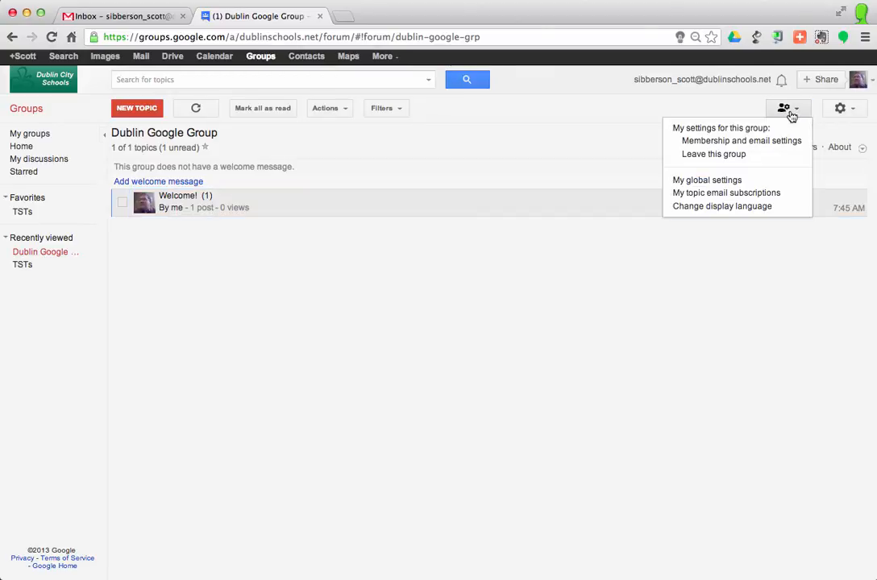
click(758, 142)
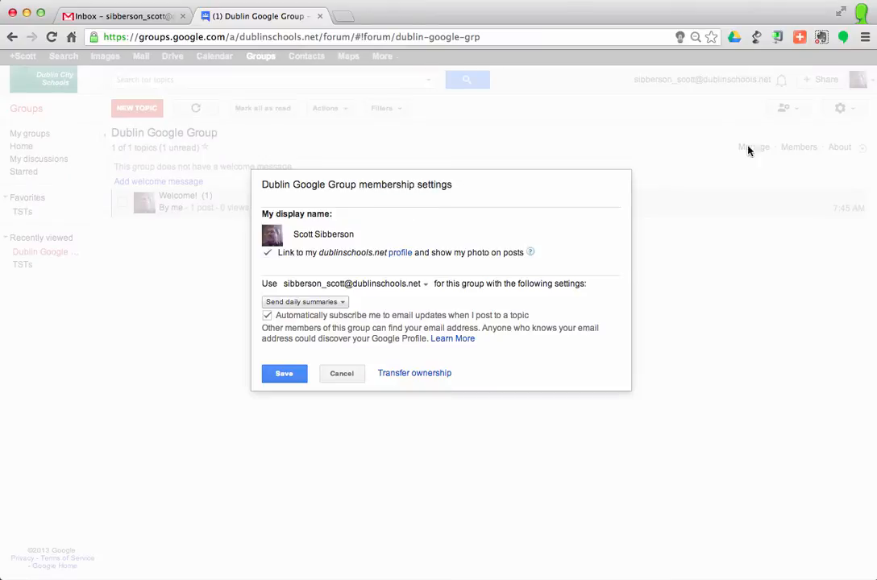
Step: Set email delivery to Send daily summaries and save the membership settings
click(267, 316)
click(330, 303)
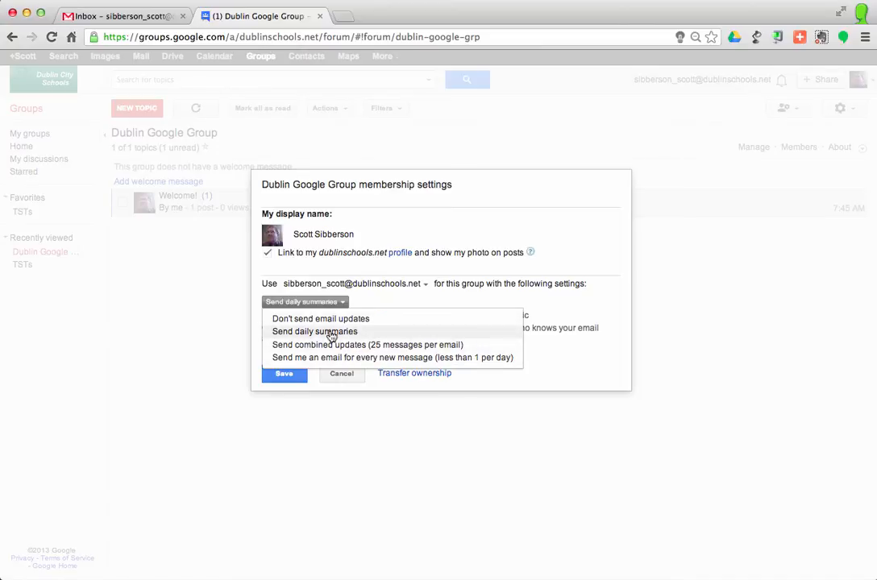
click(328, 336)
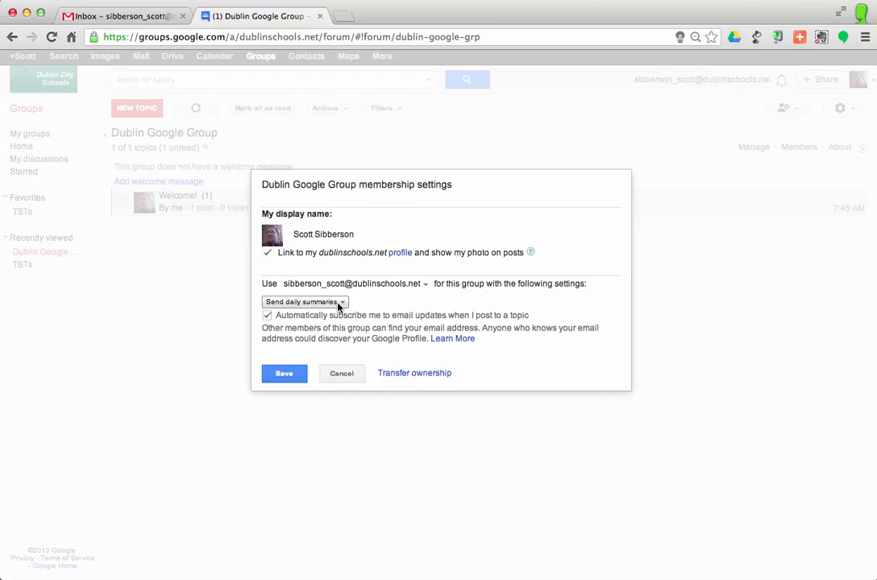
click(339, 302)
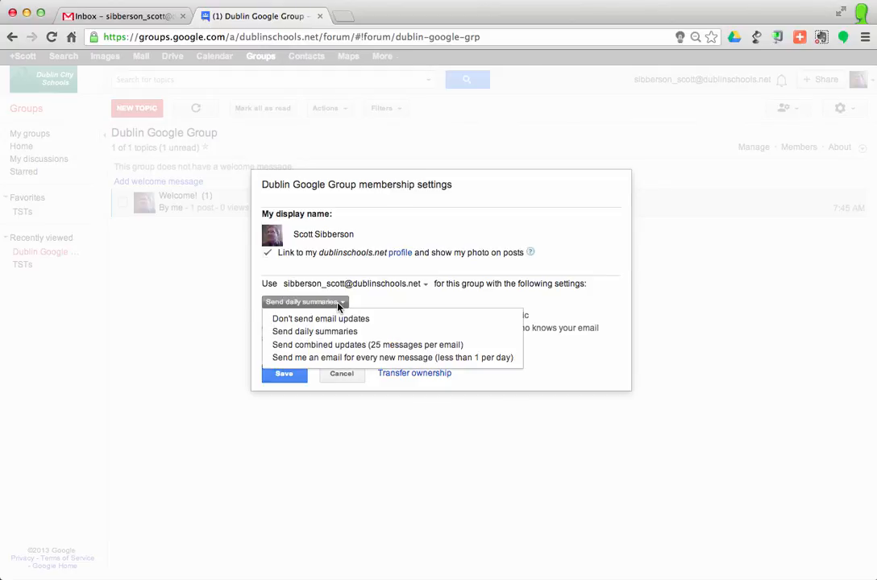
click(339, 303)
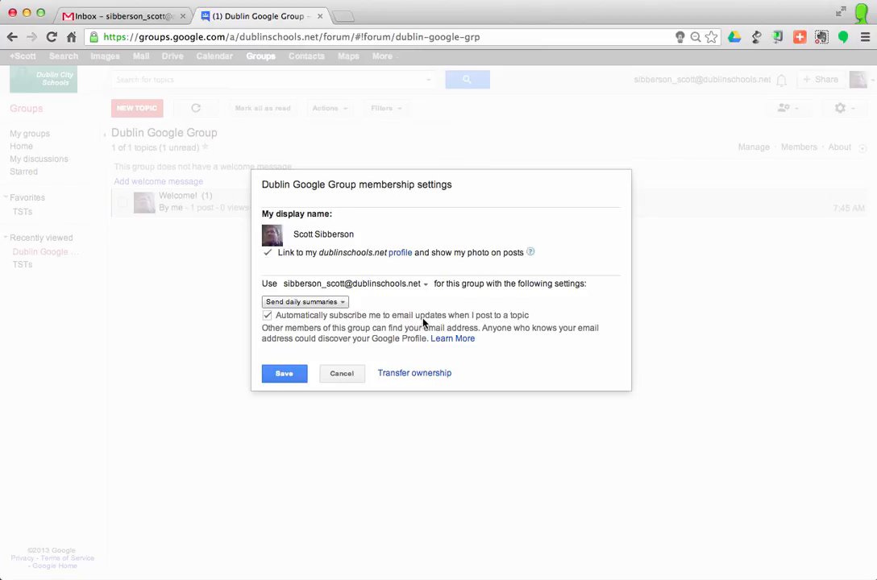
click(285, 379)
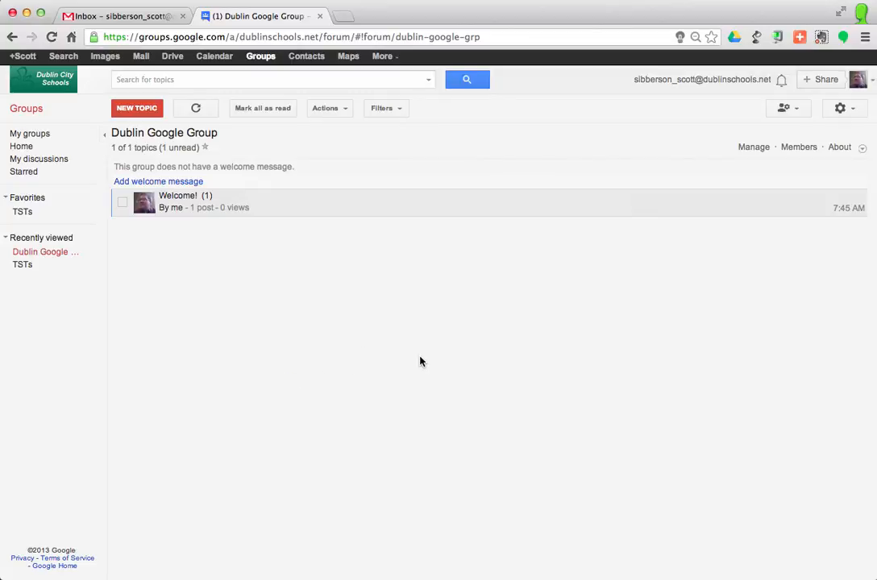
Step: Open your personal settings menu for this group
click(785, 112)
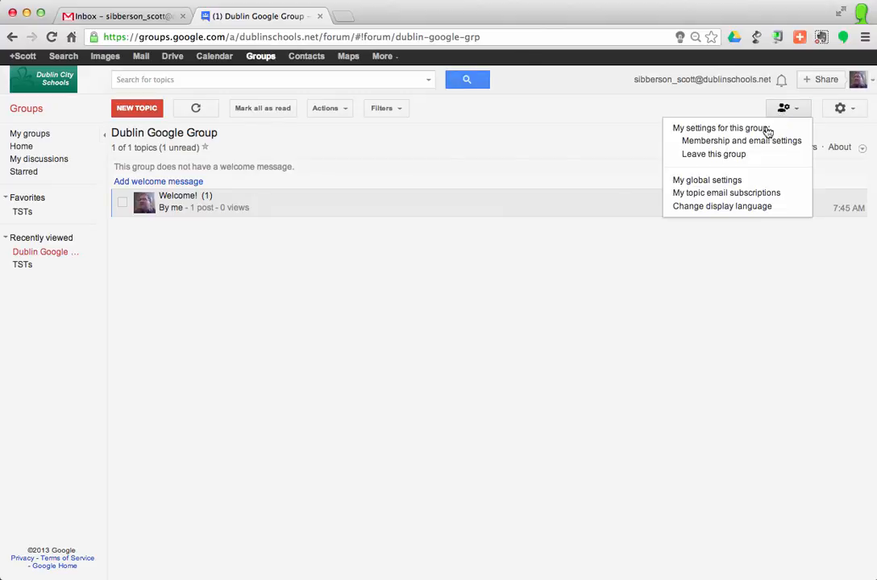